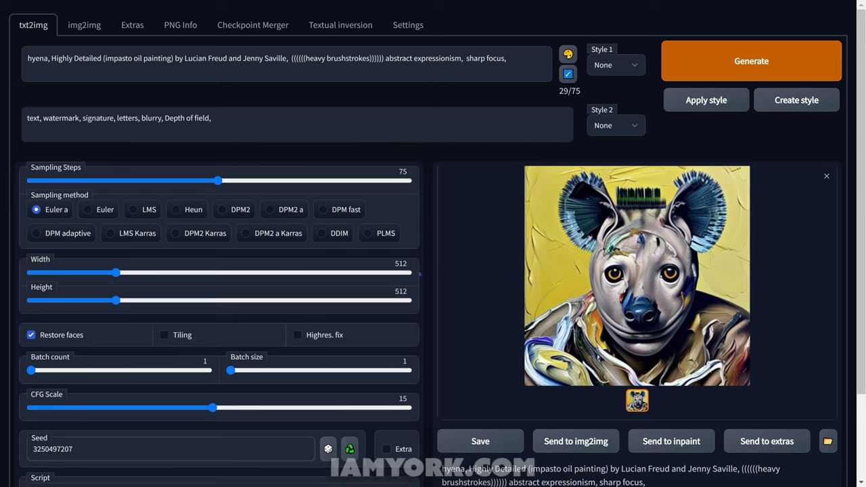
- Look at the img2img page and its batch options, and return to the txt2img page
click(100, 31)
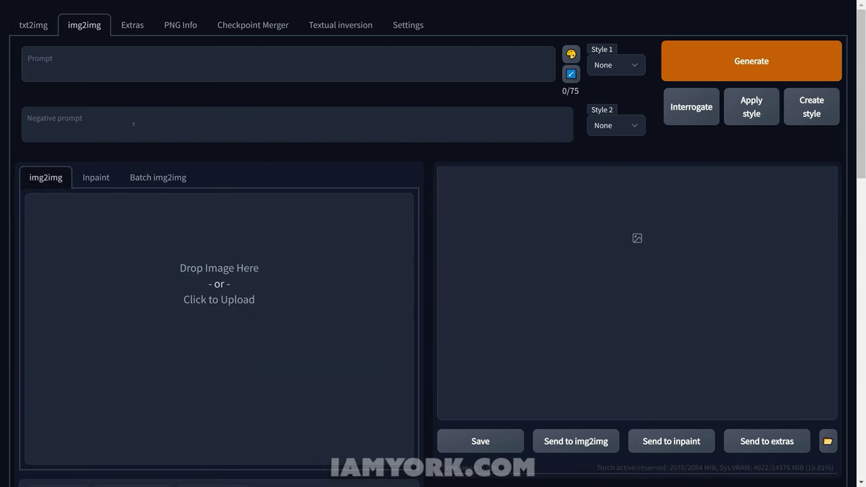
click(151, 180)
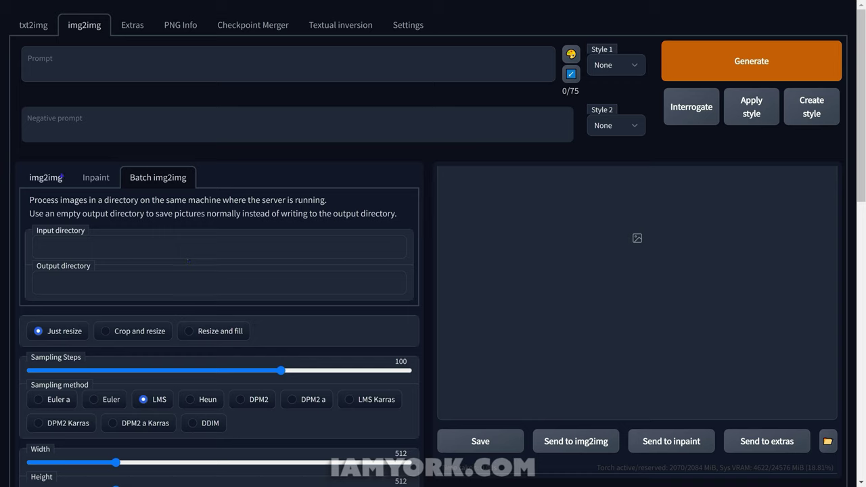
click(42, 30)
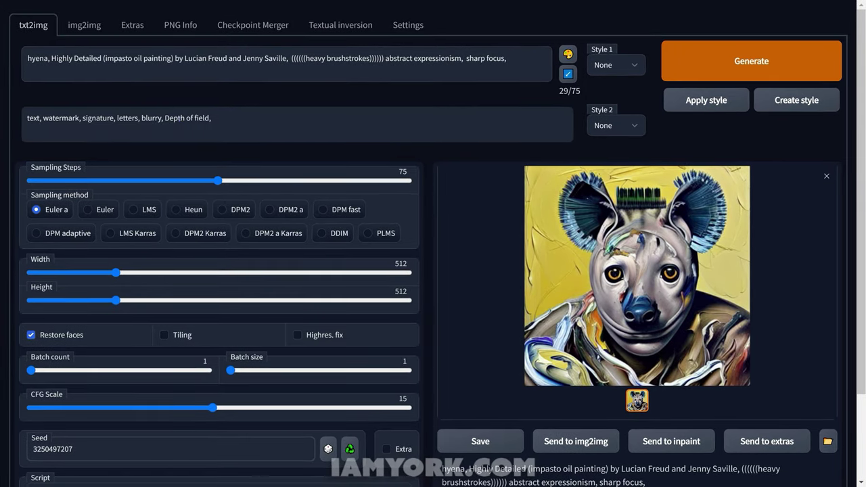
- Review the generated hyena painting together with its prompt and generation parameters
scroll(332, 200, down, 1)
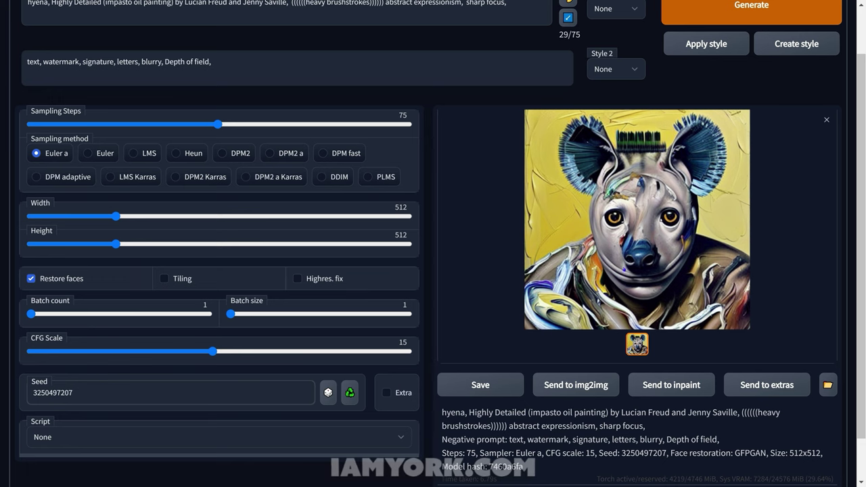
scroll(433, 244, down, 1)
scroll(433, 244, up, 1)
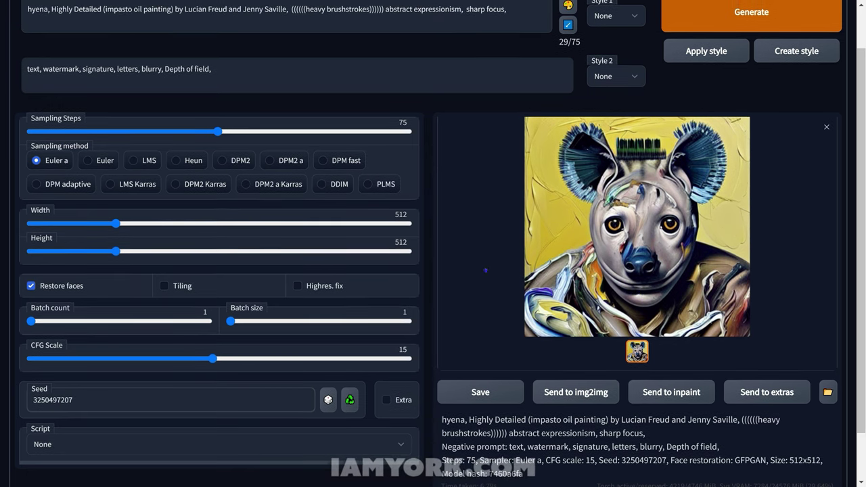
scroll(460, 249, up, 1)
scroll(457, 248, down, 1)
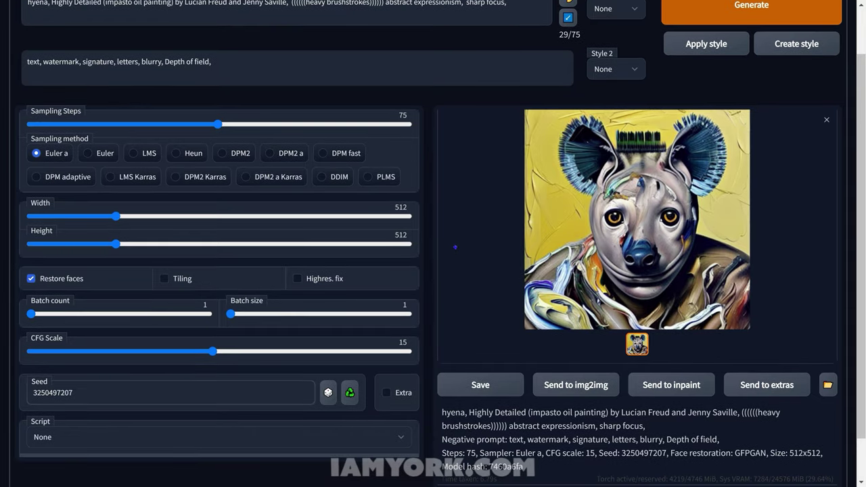
scroll(438, 222, up, 1)
scroll(434, 222, down, 1)
scroll(443, 223, up, 1)
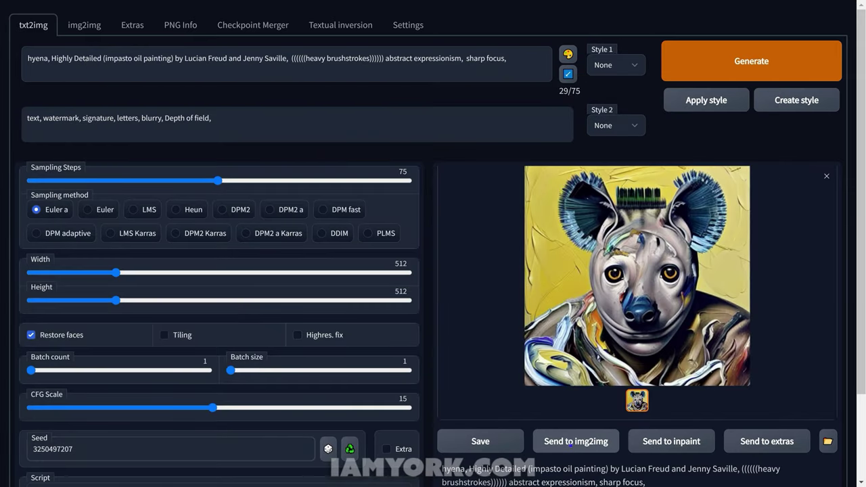
- Send the hyena painting to img2img and set the sampling method there to Euler a
click(571, 443)
scroll(433, 244, down, 1)
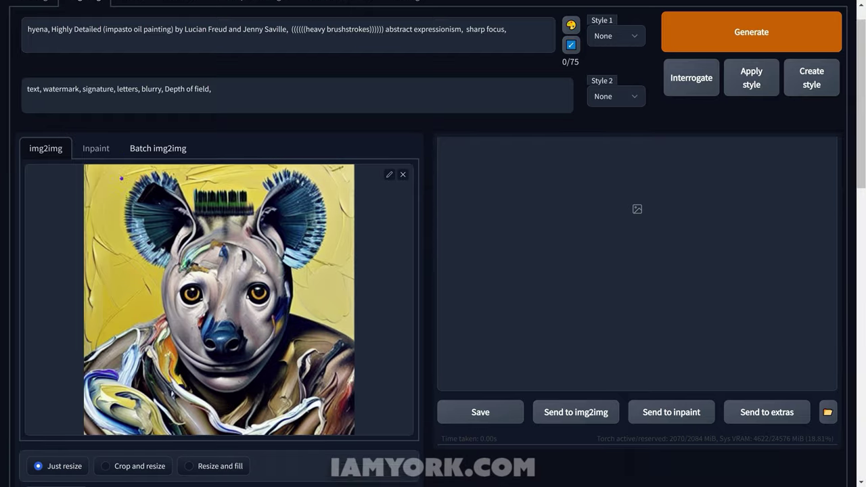
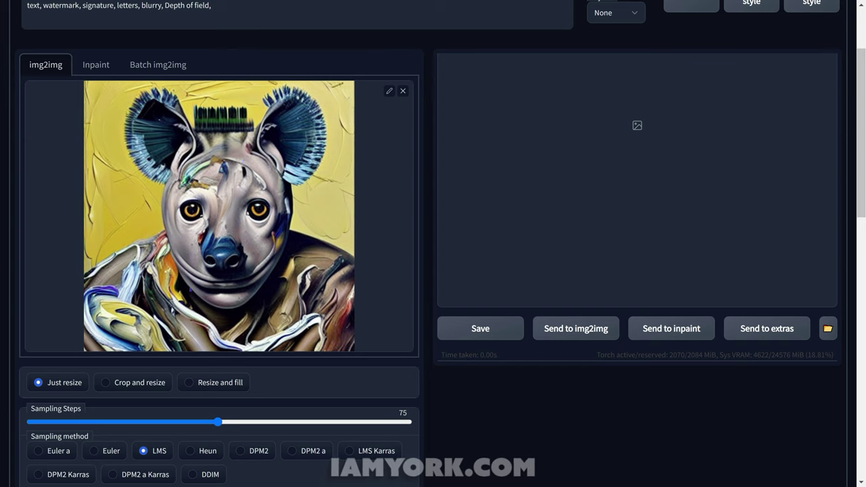
scroll(433, 244, down, 1)
scroll(433, 244, up, 1)
click(38, 451)
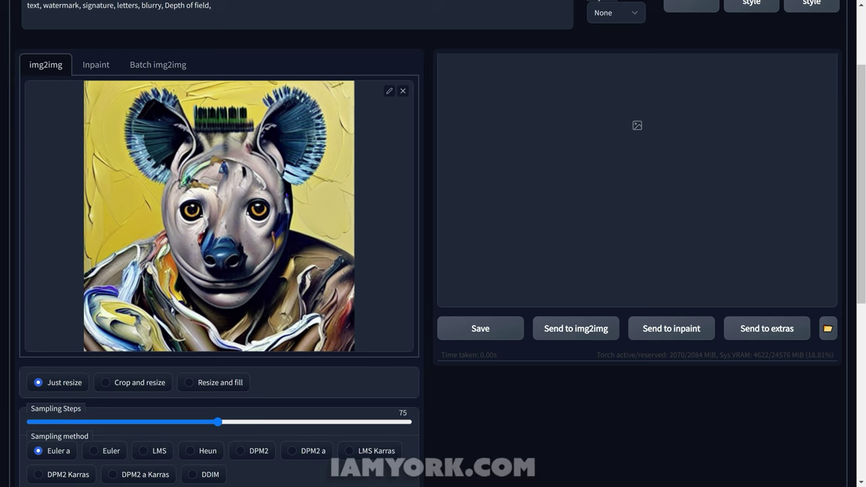
- Select the Animator script for img2img and look through its animation parameters
scroll(433, 243, down, 10)
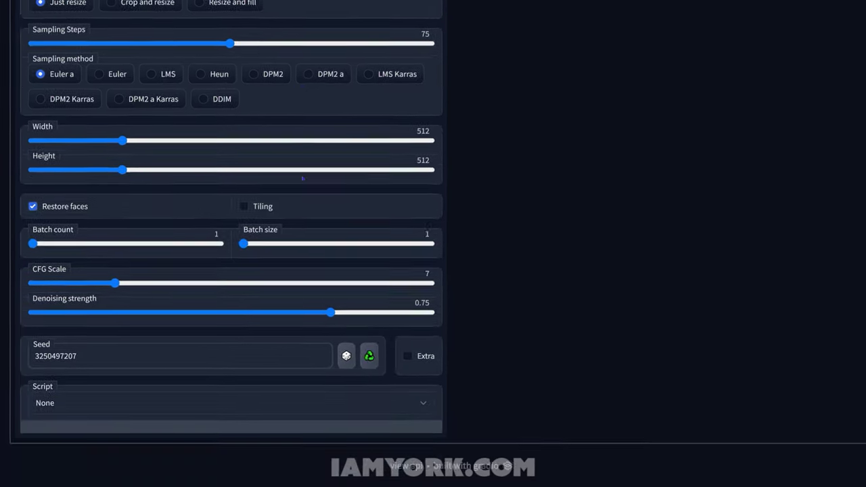
click(105, 400)
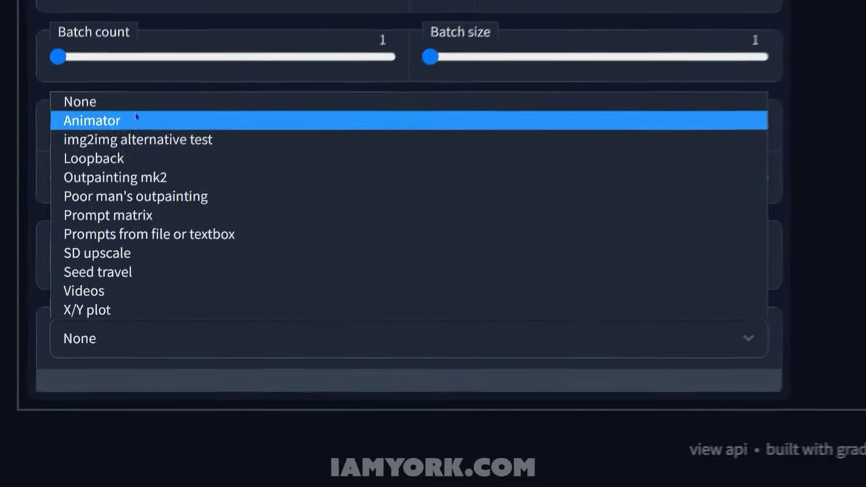
click(136, 120)
scroll(311, 217, down, 5)
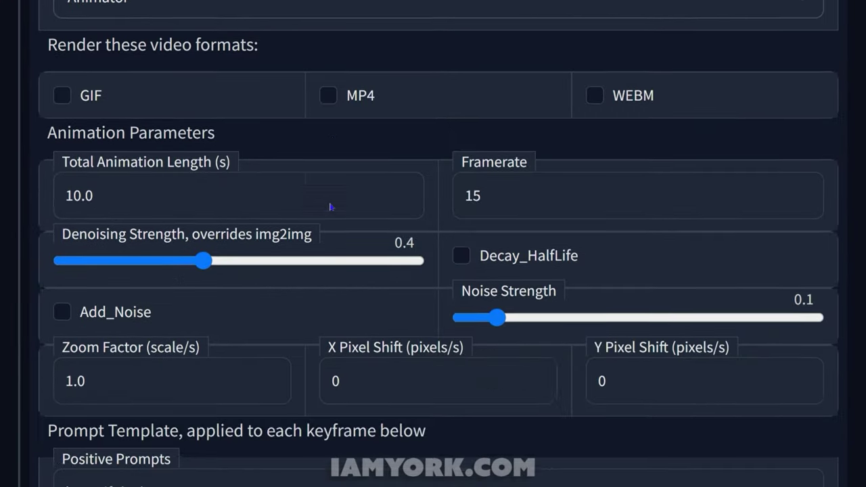
scroll(331, 206, up, 3)
scroll(335, 189, down, 7)
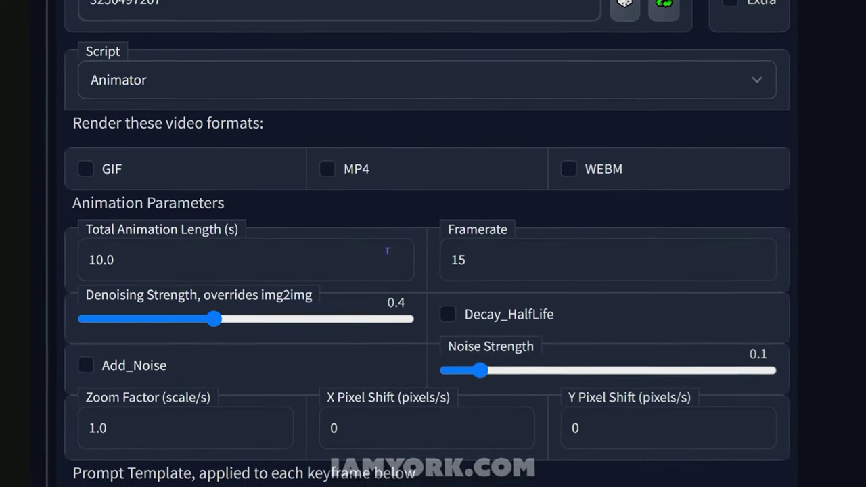
scroll(368, 221, up, 3)
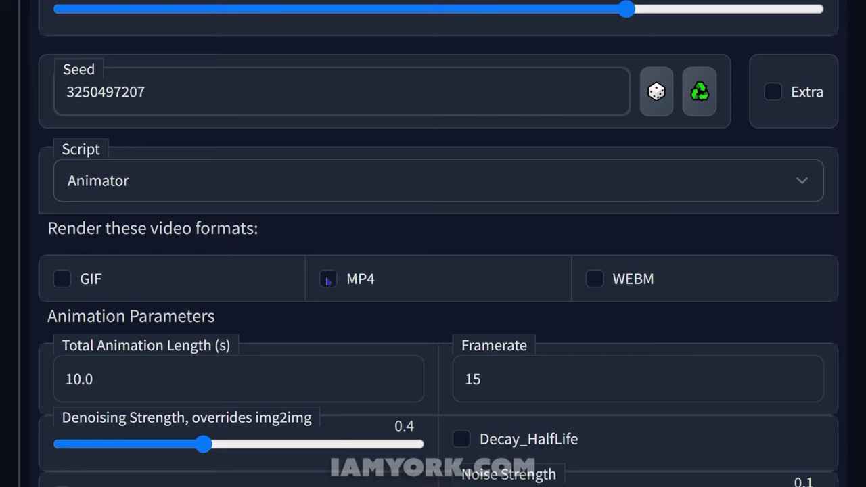
click(63, 281)
click(327, 280)
click(596, 280)
click(328, 279)
click(62, 279)
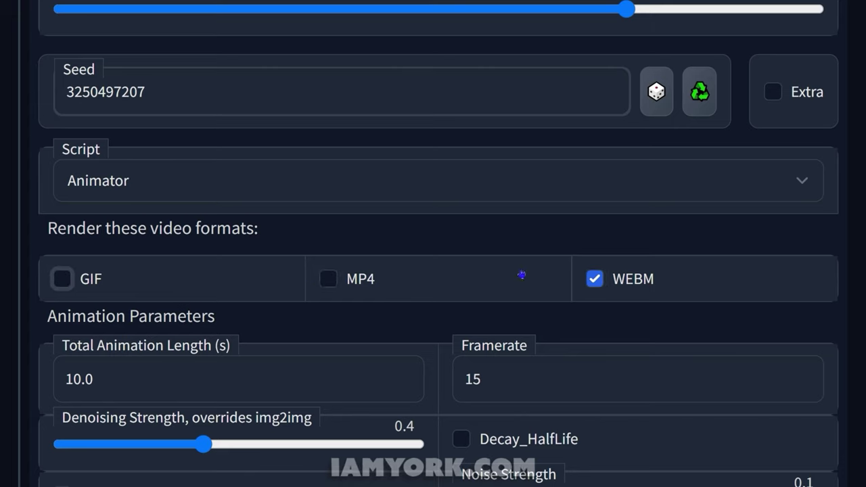
click(594, 279)
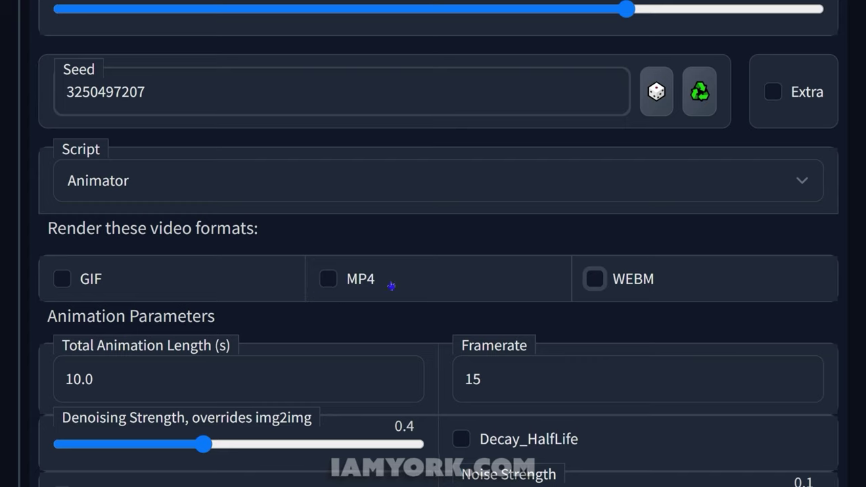
- Set the Animator's denoising strength, which overrides the img2img value, to 0.48
scroll(291, 328, down, 2)
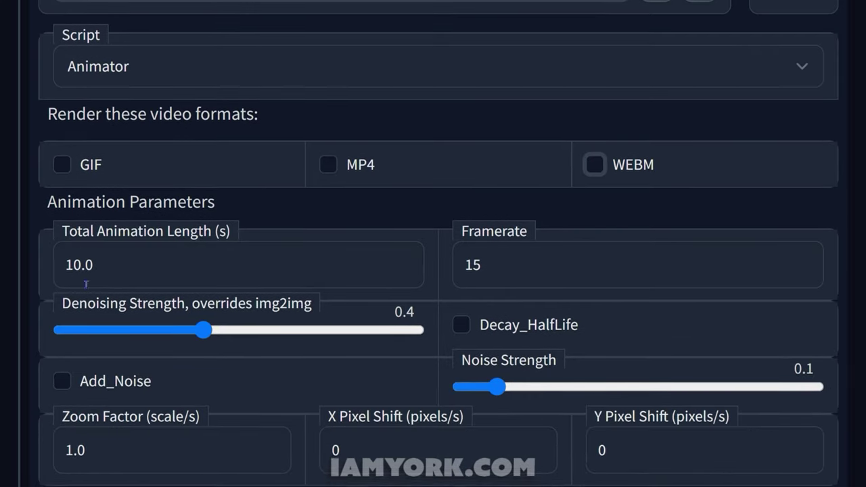
scroll(117, 264, down, 1)
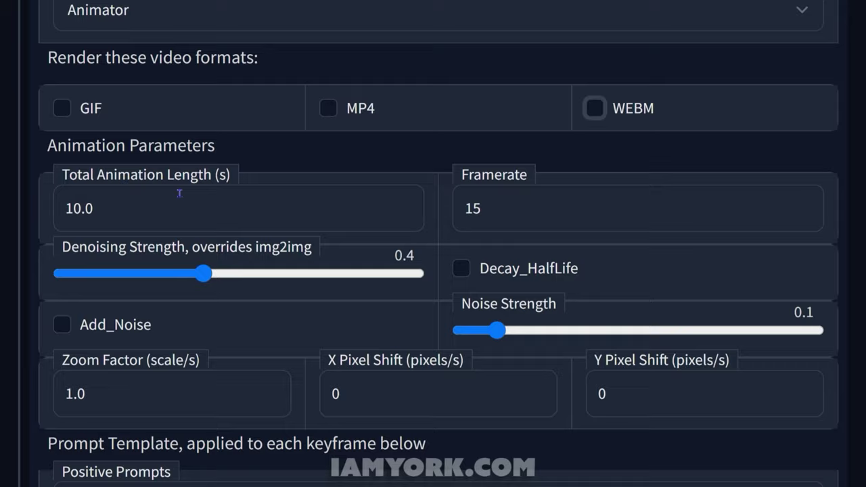
scroll(162, 244, up, 1)
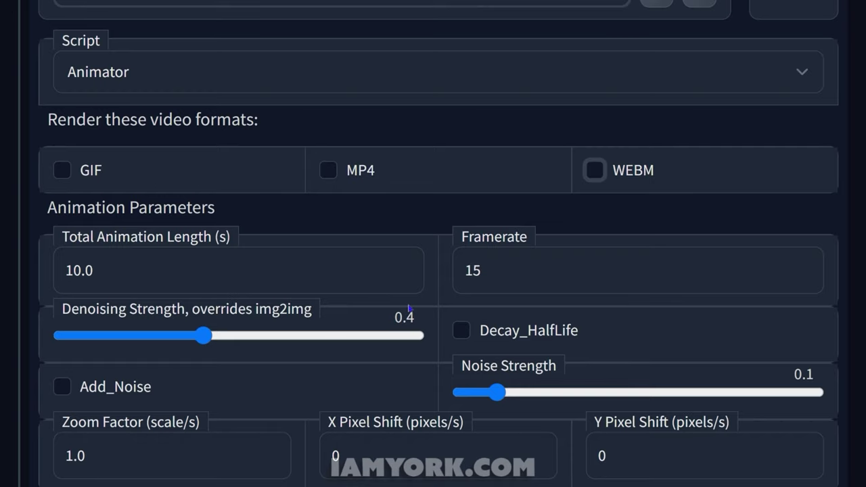
scroll(409, 309, down, 2)
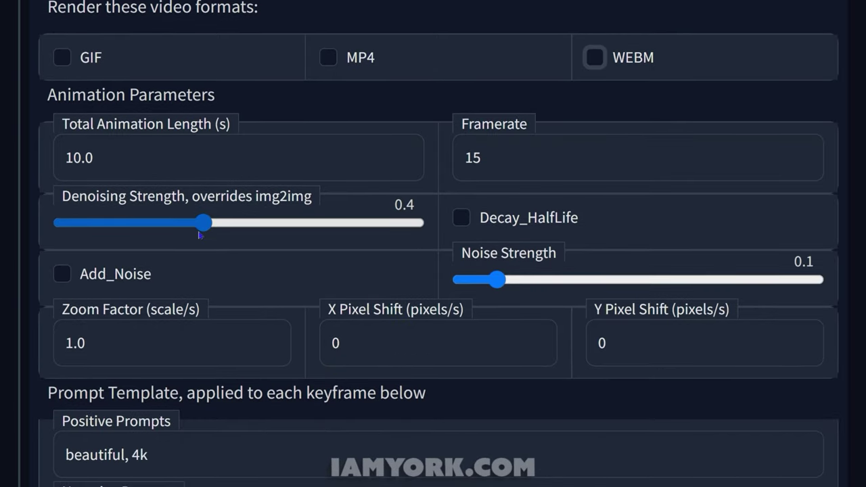
scroll(198, 235, up, 6)
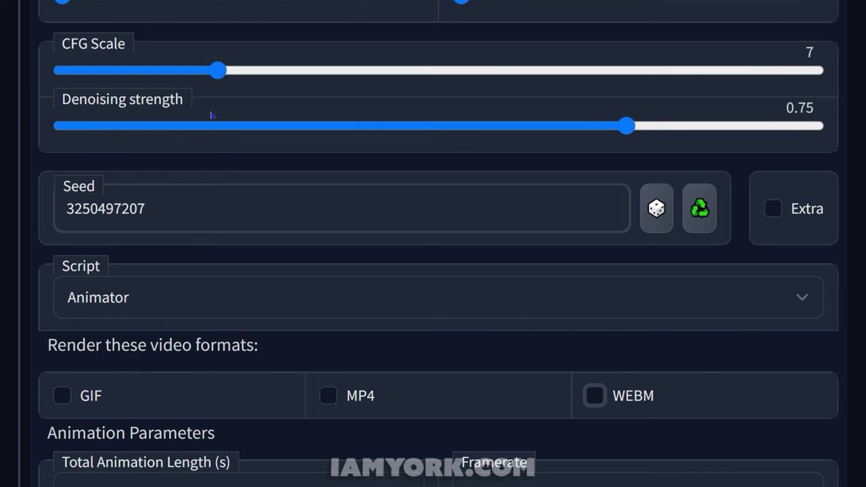
scroll(261, 175, down, 6)
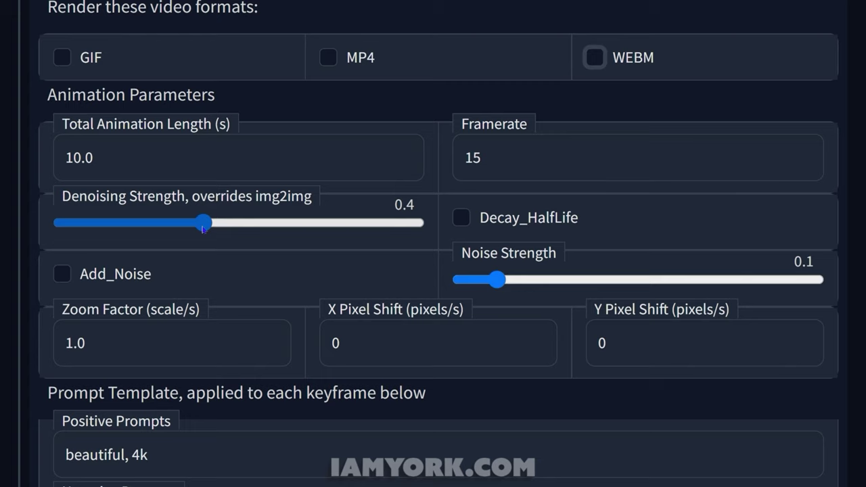
drag(203, 227, 231, 228)
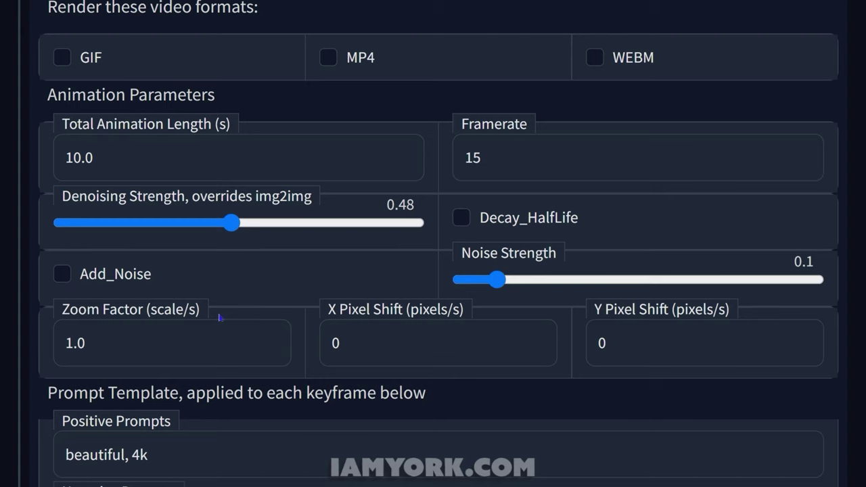
- Set the animation's zoom factor to 1.3 scale per second
scroll(253, 334, down, 2)
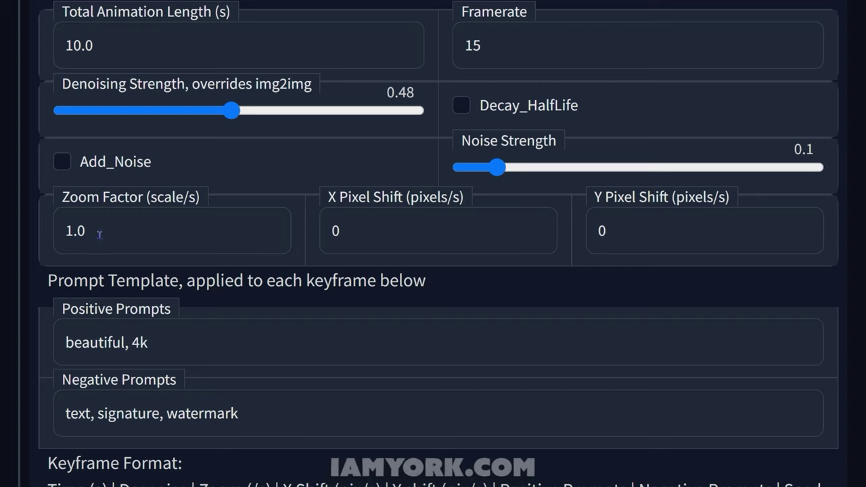
click(72, 233)
text(2)
key(BackSpace)
key(BackSpace)
text(2)
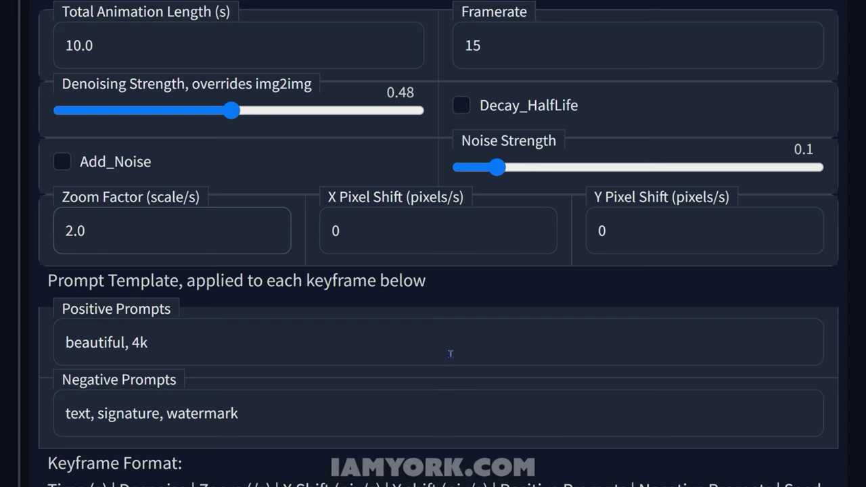
key(BackSpace)
text(1)
key(End)
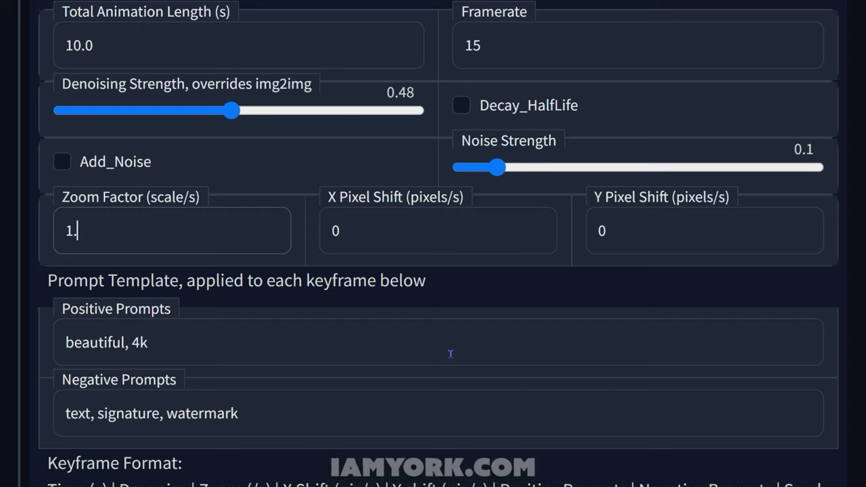
text(3)
key(BackSpace)
text(6)
key(BackSpace)
text(3)
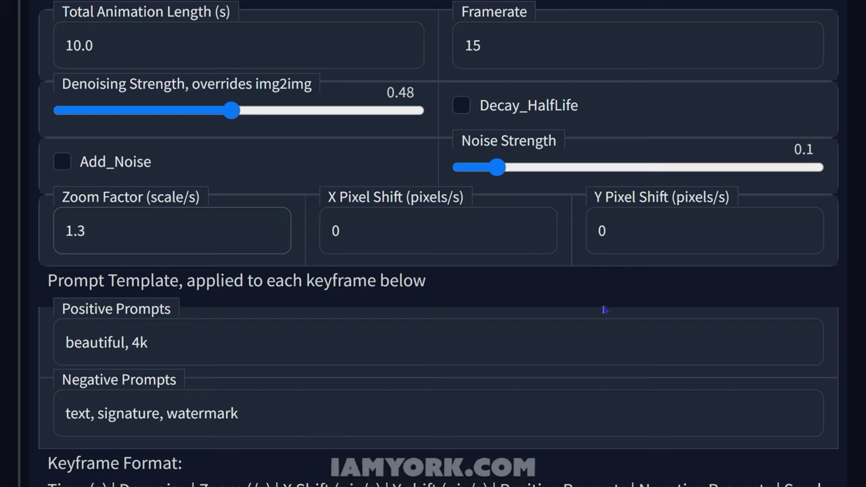
- Set the Y pixel shift to 10 pixels per second and delete all the sample keyframes
drag(666, 229, 586, 236)
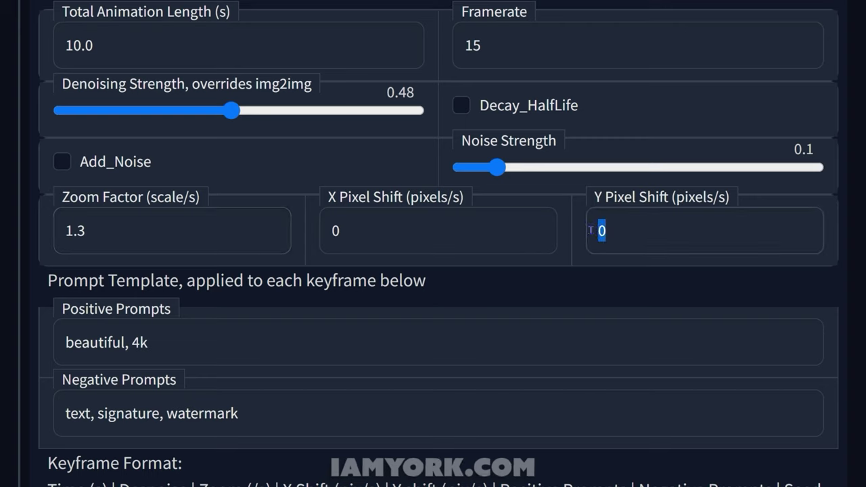
click(597, 231)
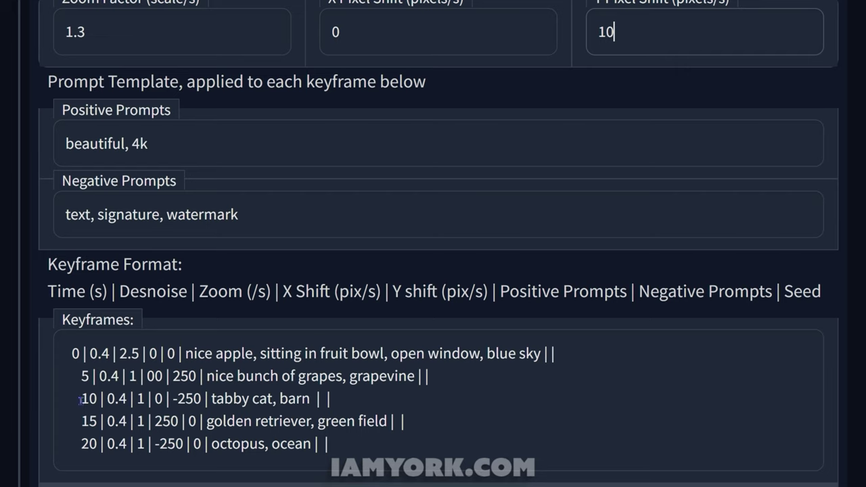
drag(329, 444, 2, 324)
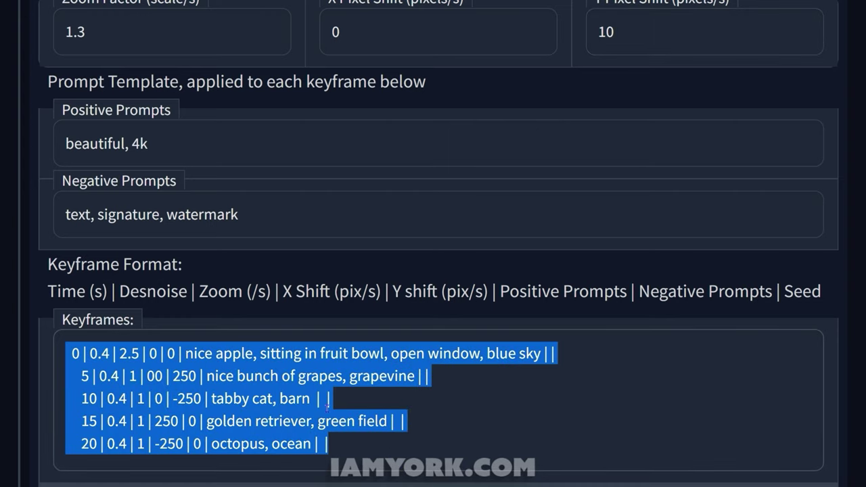
key(BackSpace)
- Generate the Animator frames from the hyena image with the current img2img settings
scroll(228, 402, up, 15)
scroll(228, 402, up, 5)
scroll(228, 402, down, 1)
scroll(228, 402, down, 1)
scroll(229, 402, up, 1)
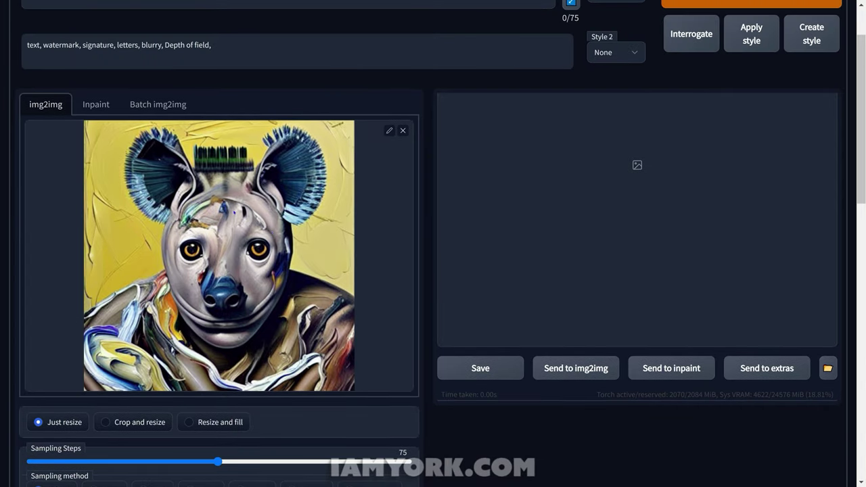
scroll(228, 402, up, 1)
scroll(233, 272, down, 1)
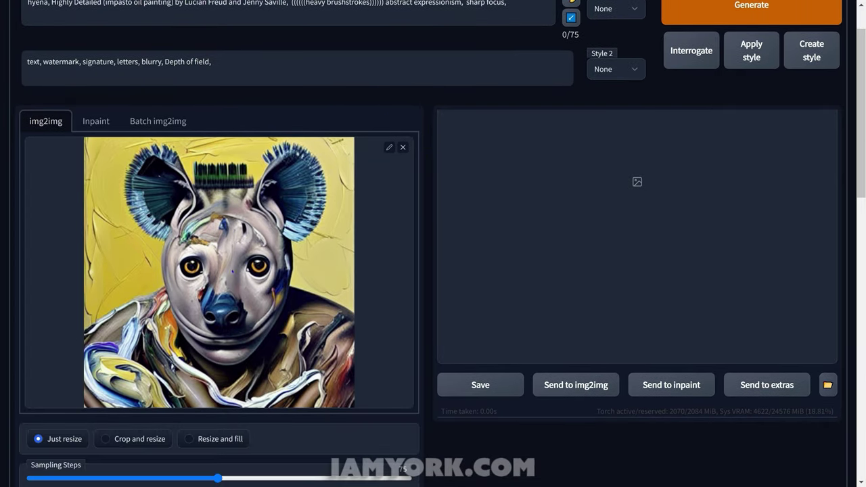
scroll(731, 66, up, 1)
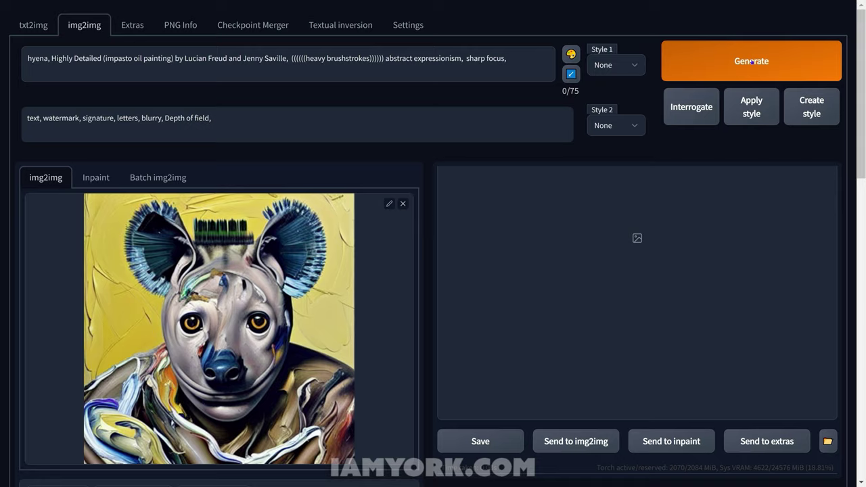
click(751, 62)
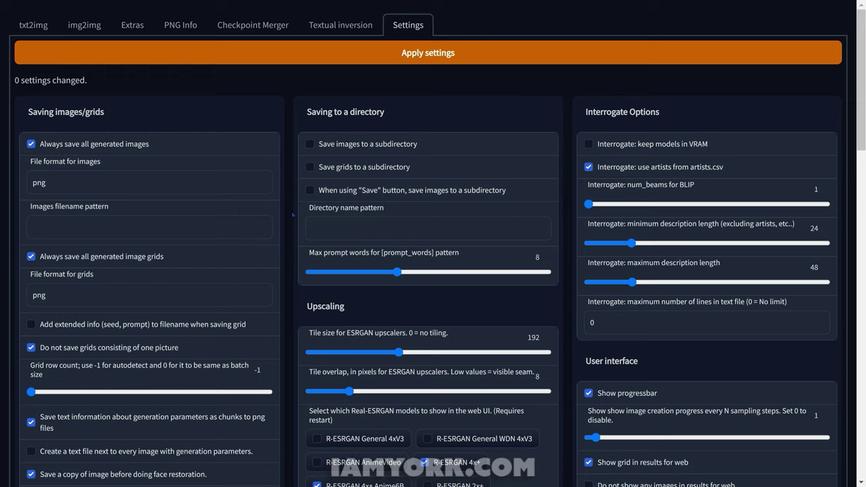
- Check the img2img color correction options in the Stable Diffusion settings and return to the img2img page
scroll(394, 125, down, 15)
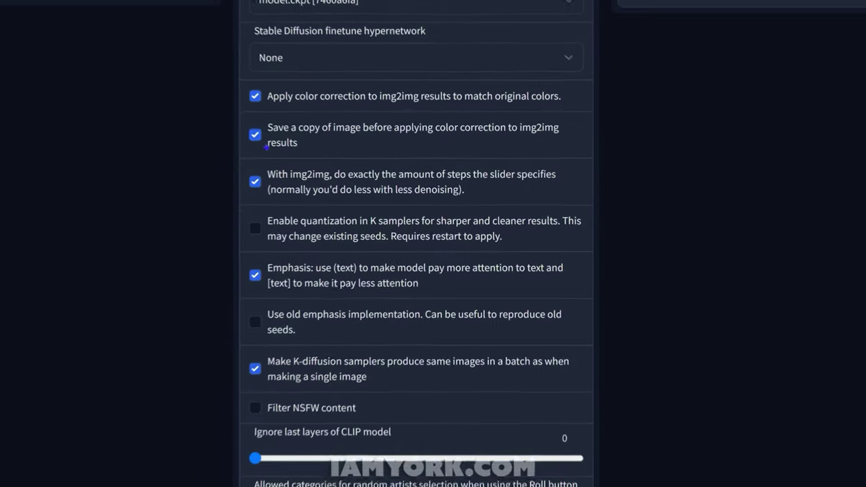
scroll(433, 243, up, 15)
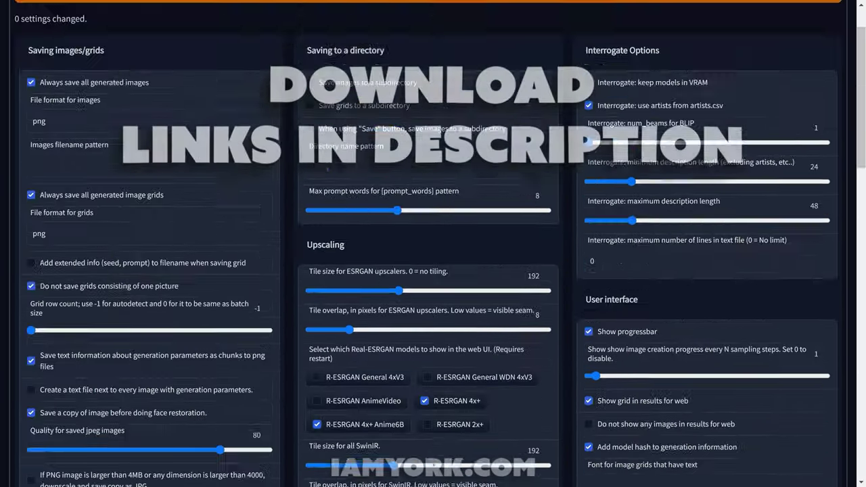
click(84, 25)
scroll(433, 271, down, 1)
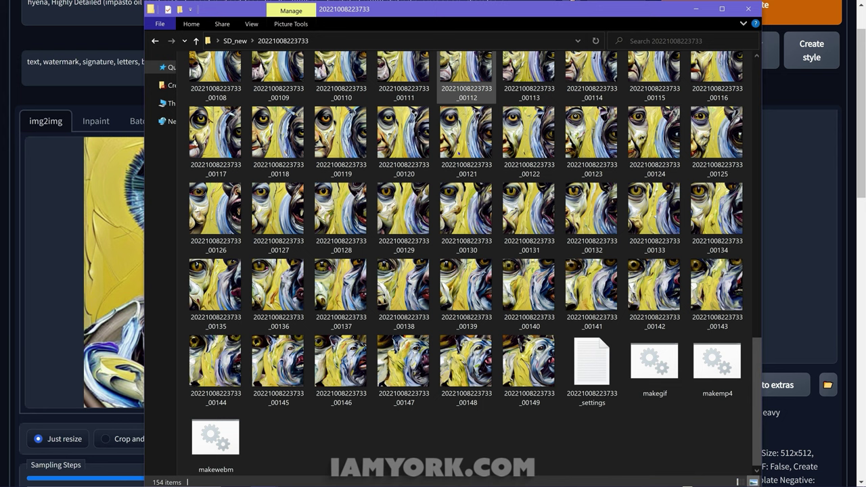
scroll(466, 237, up, 10)
scroll(466, 237, up, 2)
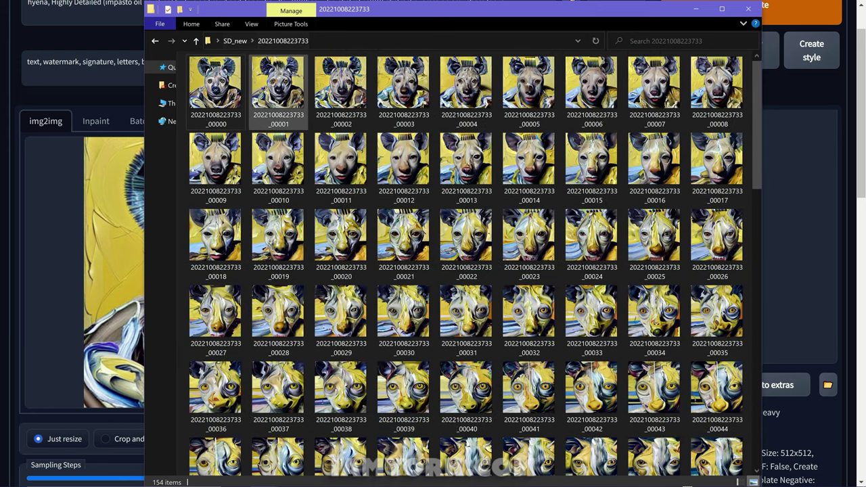
scroll(278, 91, down, 10)
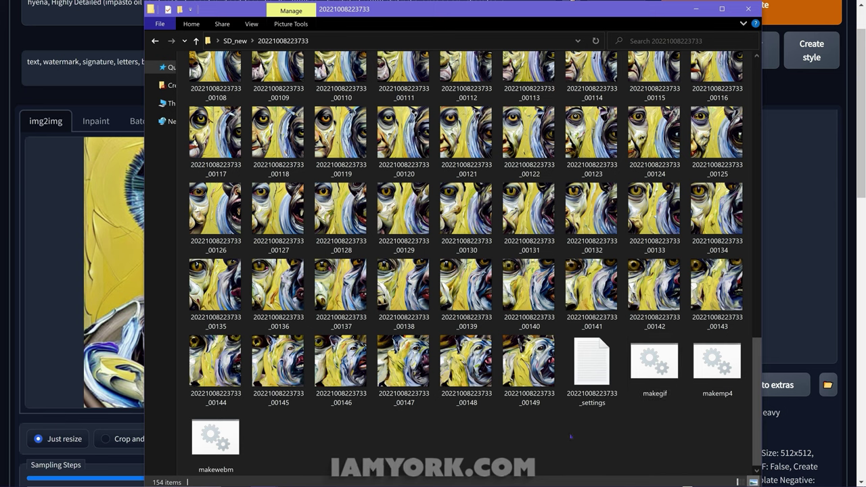
double_click(723, 367)
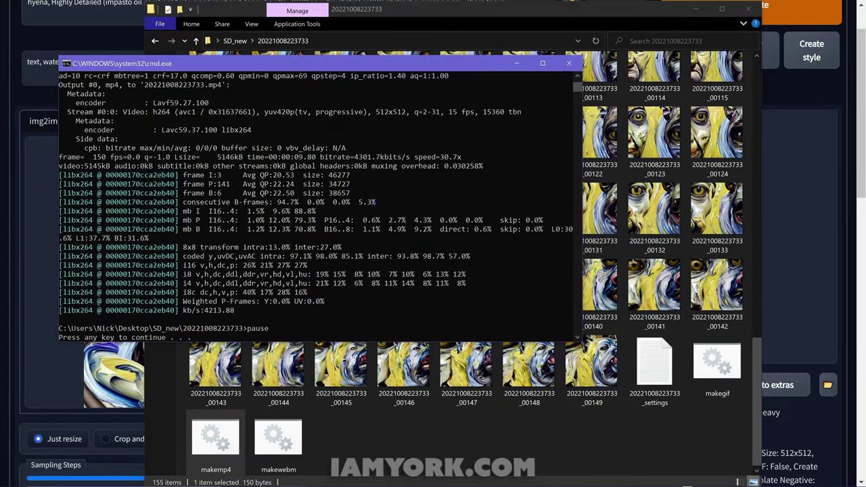
key(space)
scroll(474, 262, up, 10)
click(215, 85)
key(Return)
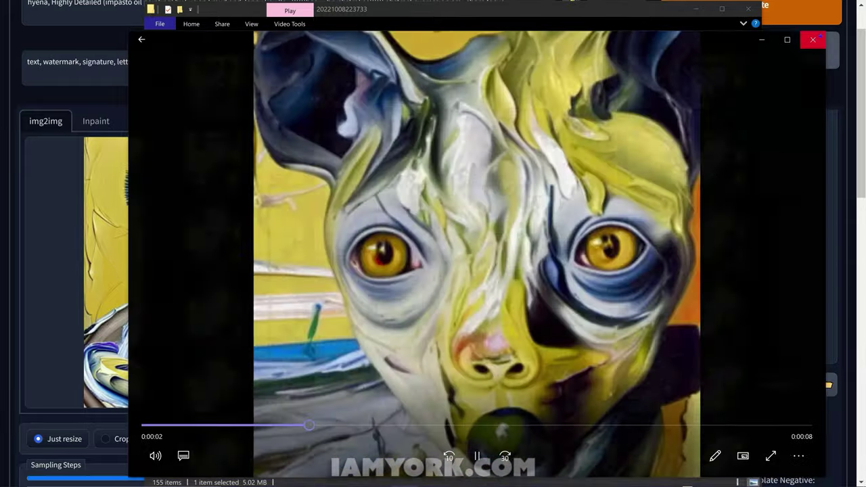
click(816, 37)
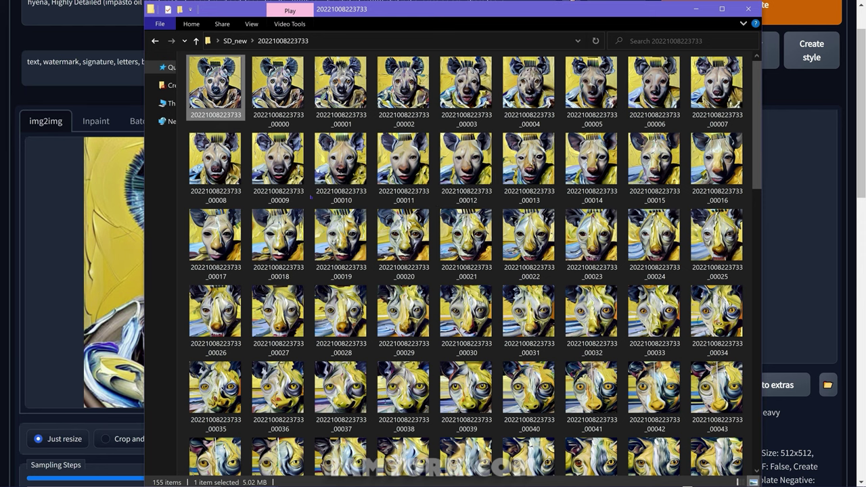
scroll(655, 142, down, 12)
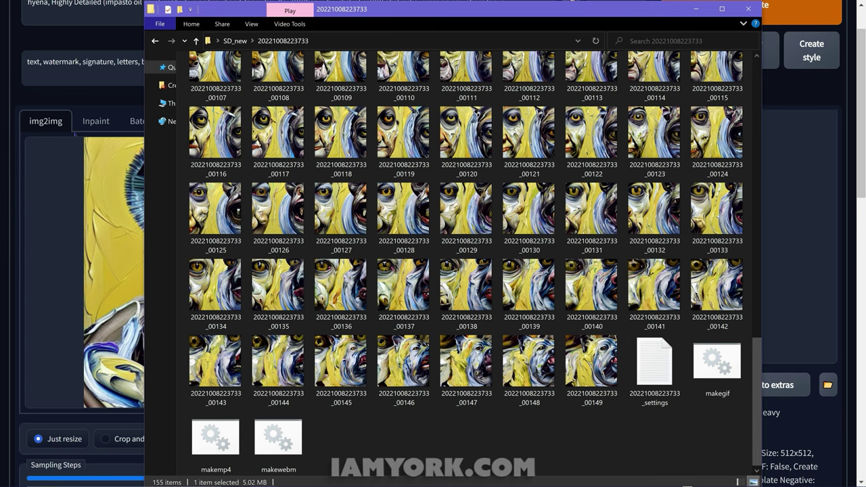
key(alt+Tab)
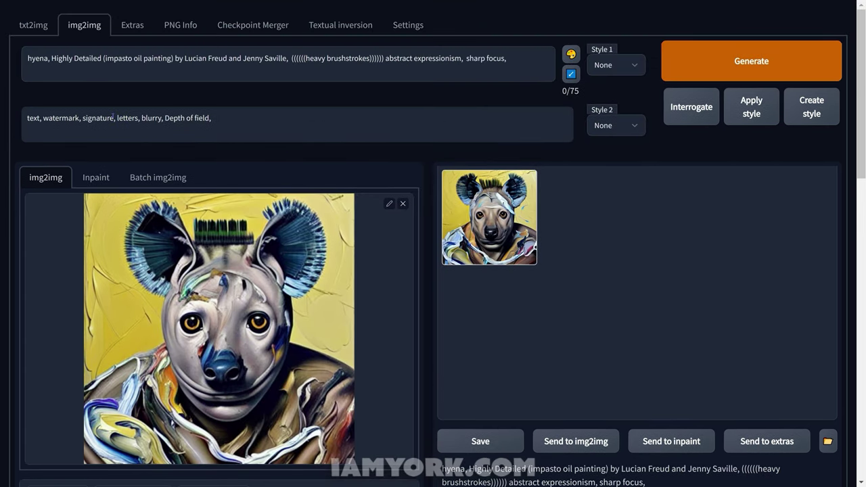
scroll(60, 122, down, 1)
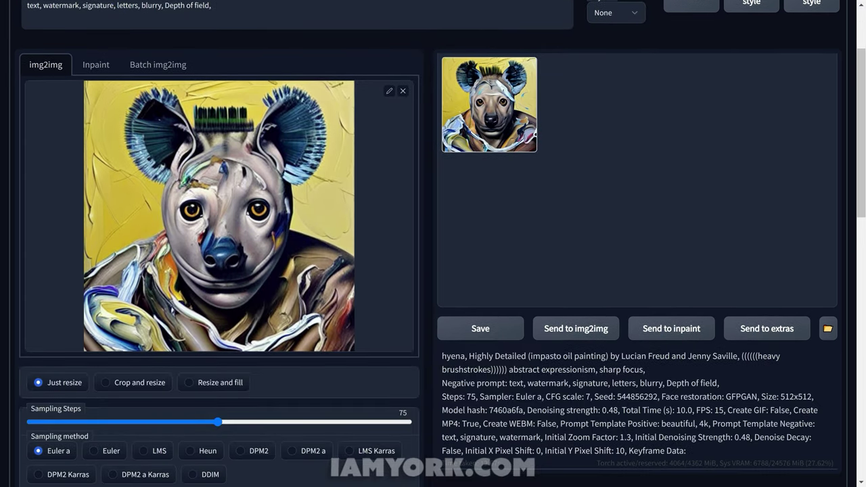
key(alt+Tab)
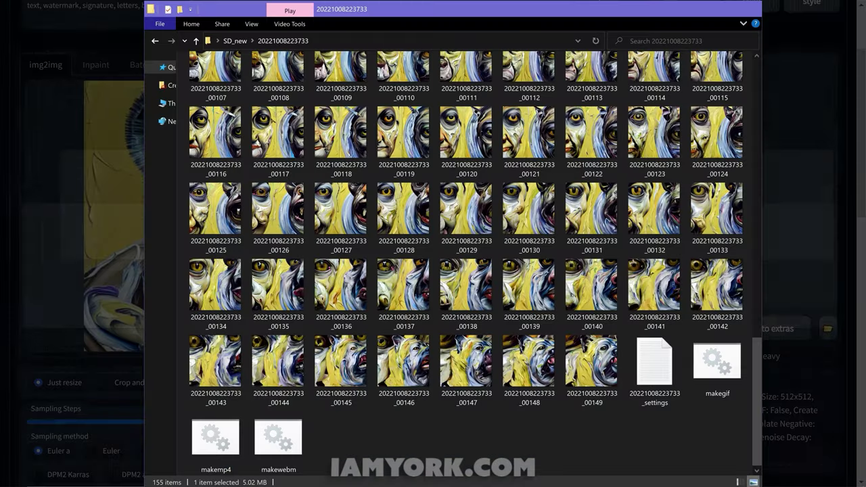
drag(591, 365, 88, 203)
- Review the img2img generation settings and the Animator script's animation parameters
scroll(217, 243, up, 2)
scroll(216, 244, down, 12)
scroll(114, 249, up, 12)
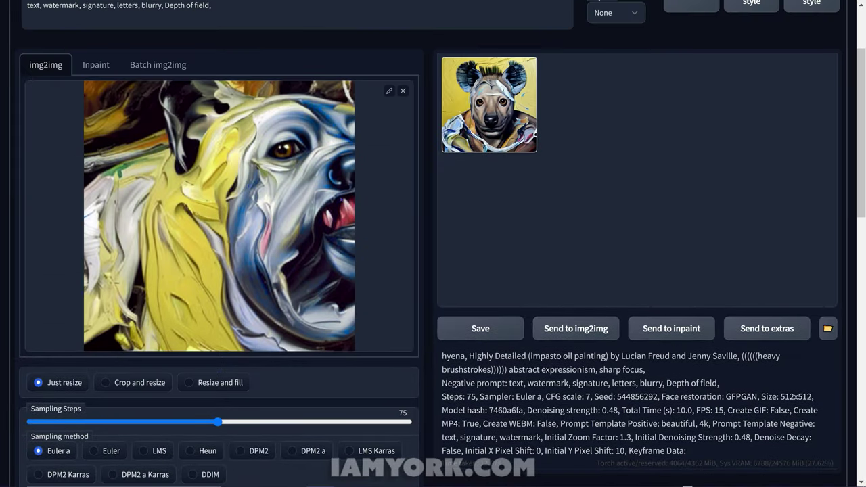
scroll(217, 244, up, 2)
scroll(217, 244, down, 8)
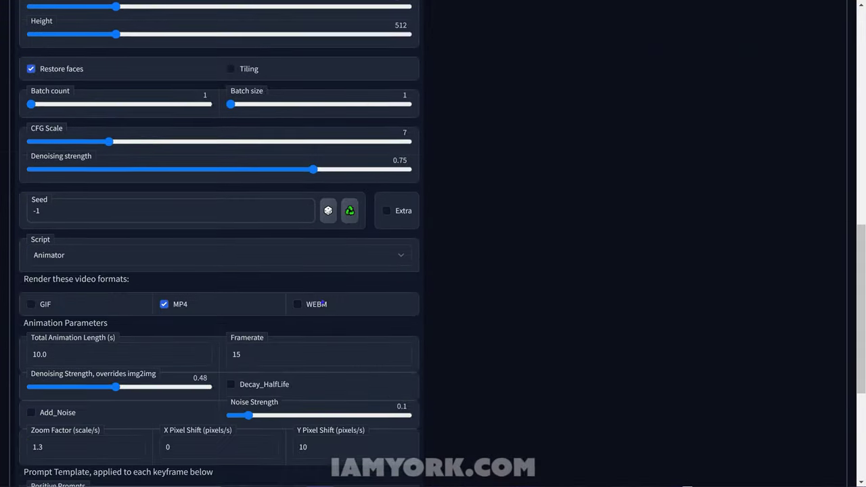